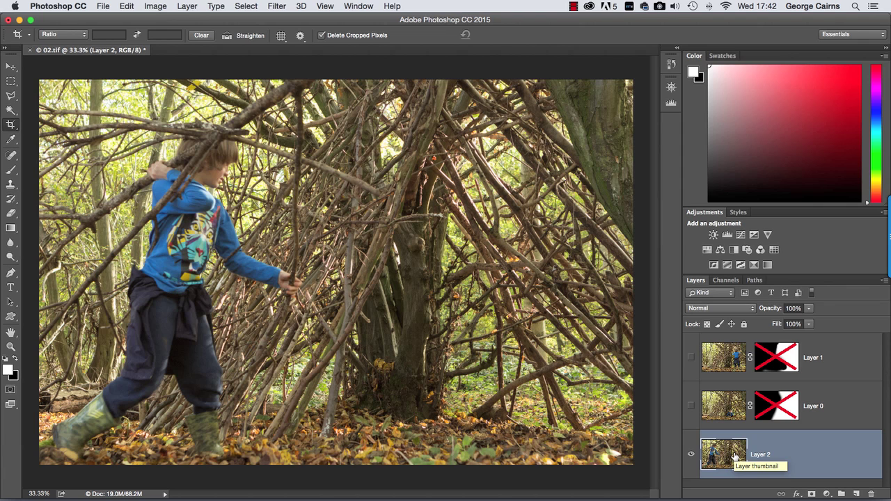
Step: Preview the composite by showing Layer 0 and Layer 1 with both masks turned on
left_click(690, 405)
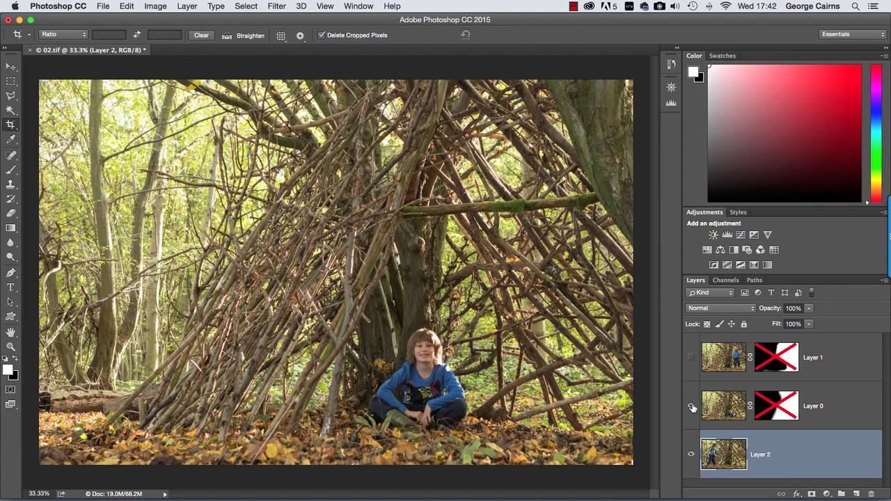
left_click(782, 404, "shift")
left_click(690, 357)
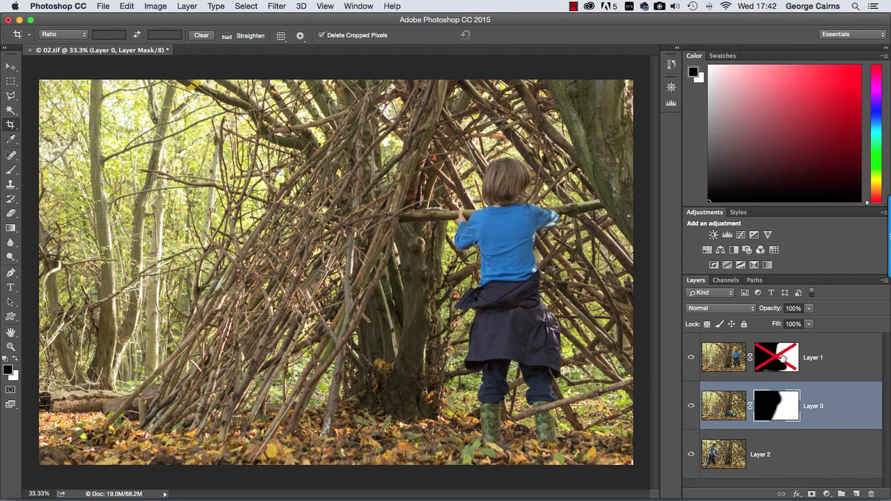
left_click(782, 357, "shift")
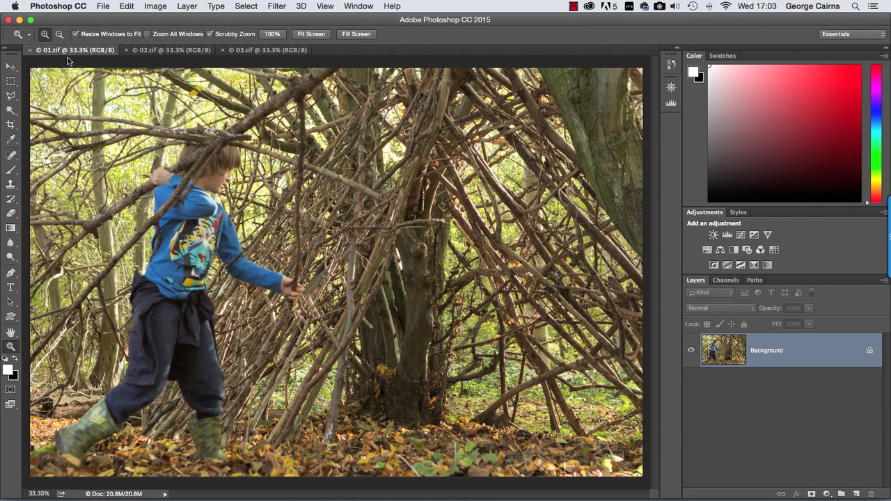
Step: Switch through 02.tif to the 03.tif shot of the standing boy
left_click(148, 50)
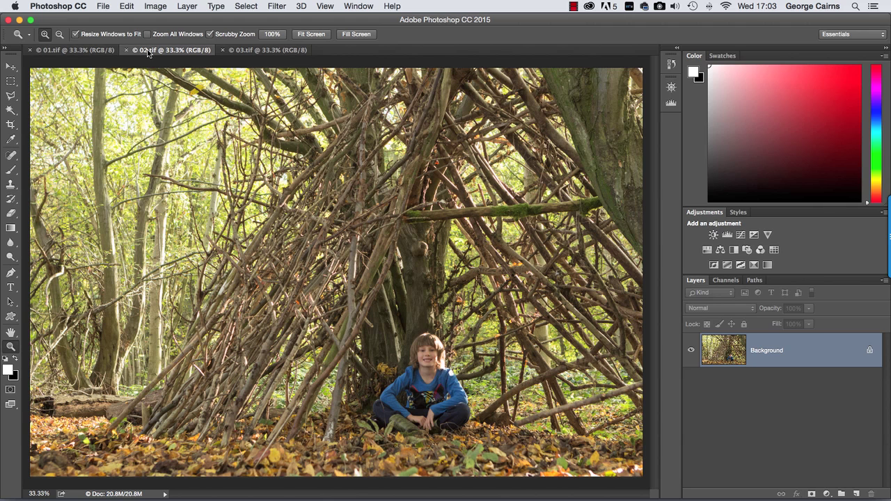
left_click(262, 51)
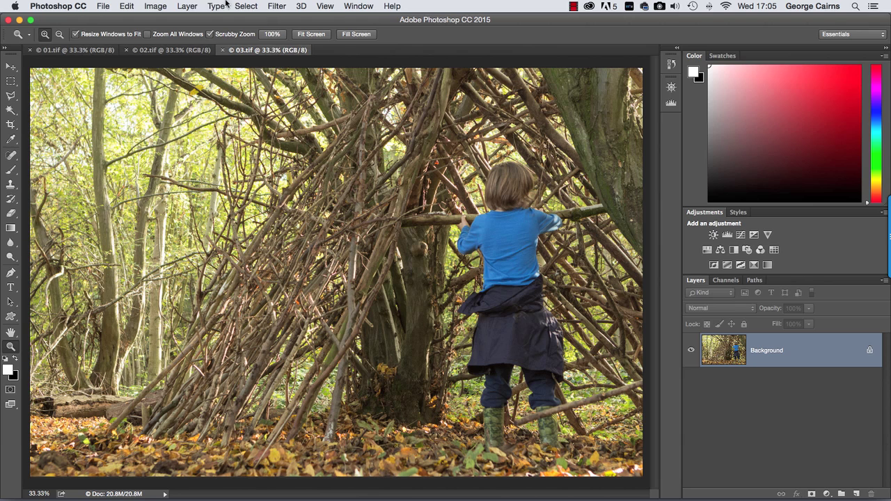
Step: Select all of 03.tif, copy it, and close the document
left_click(245, 6)
left_click(250, 21)
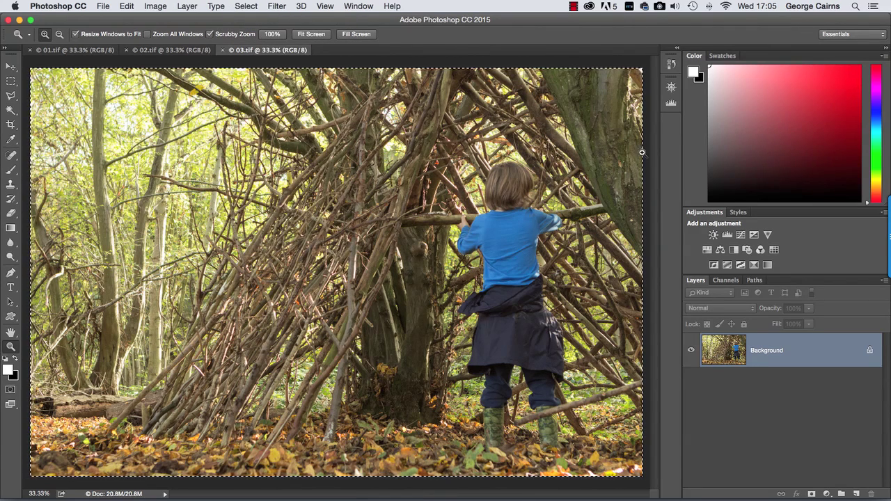
left_click(123, 6)
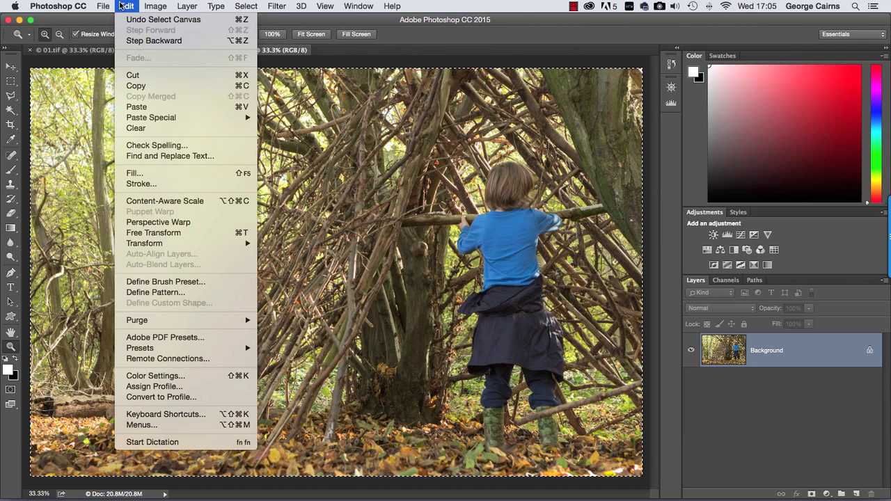
left_click(142, 85)
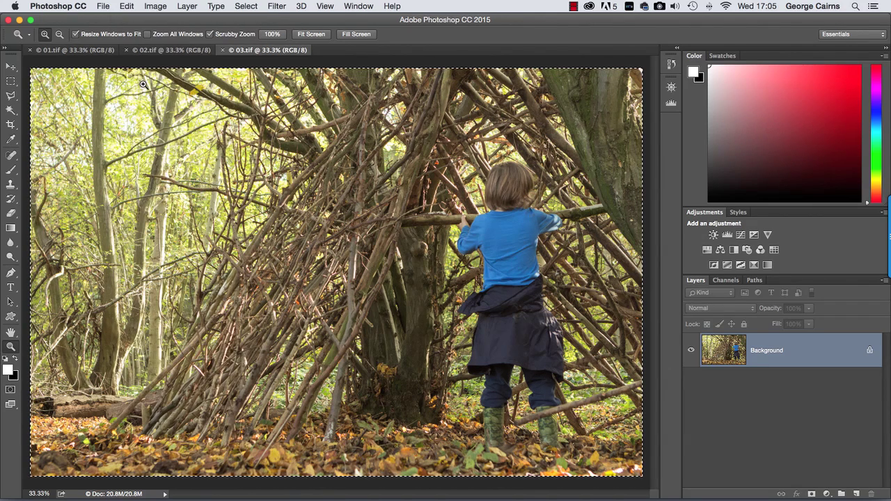
left_click(221, 50)
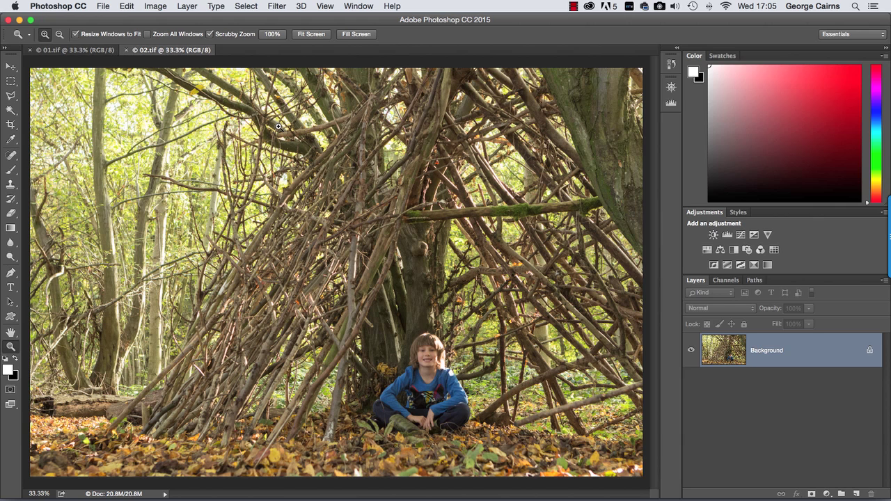
Step: Paste the standing boy into 02.tif as Layer 1 and toggle it to compare
left_click(128, 7)
left_click(141, 110)
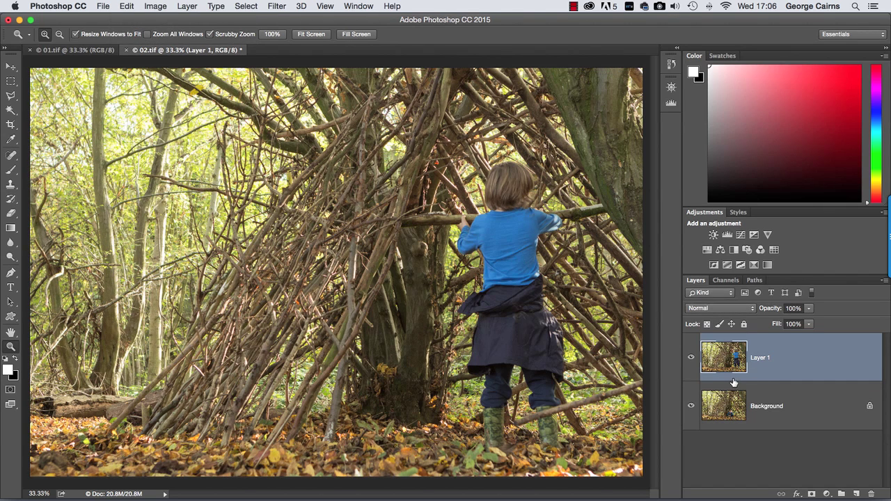
left_click(691, 359)
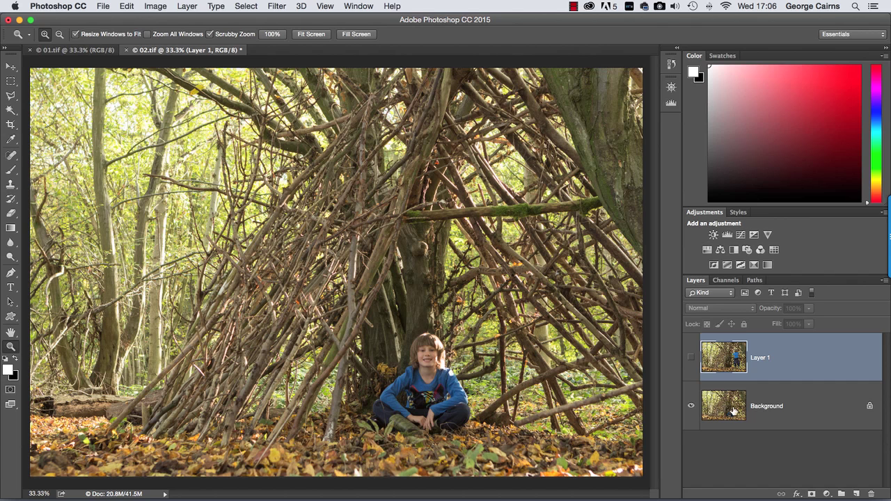
left_click(691, 359)
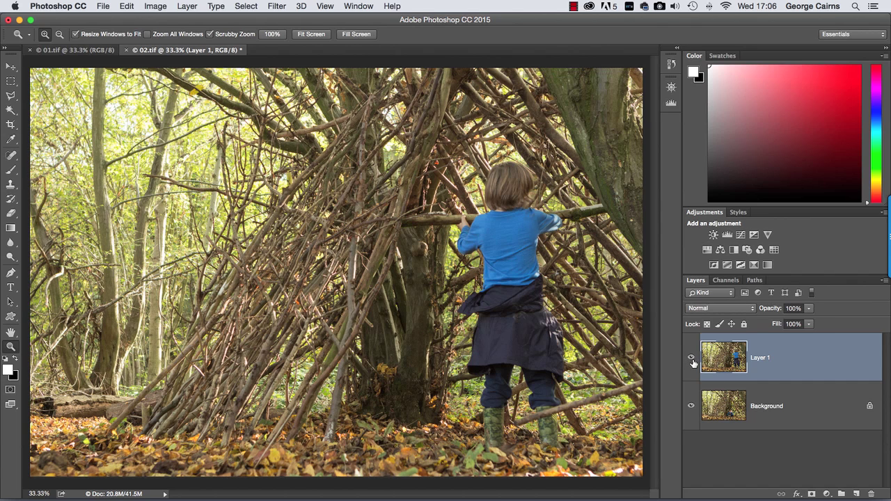
Step: Copy all of 01.tif's walking boy, close 01.tif, and paste it into 02.tif as Layer 2
left_click(81, 50)
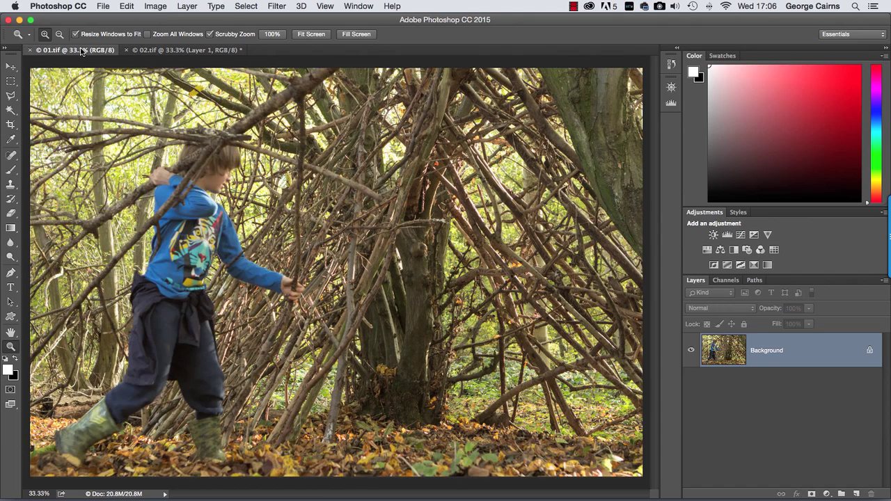
left_click(245, 7)
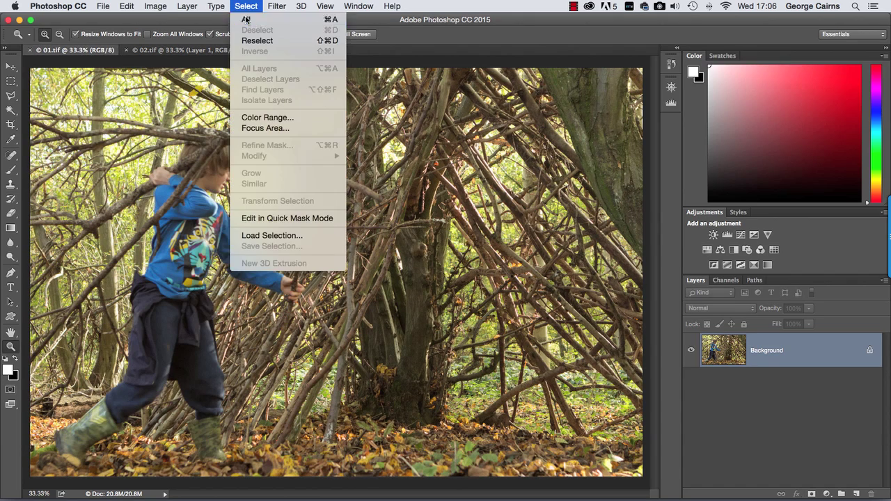
left_click(246, 19)
left_click(126, 5)
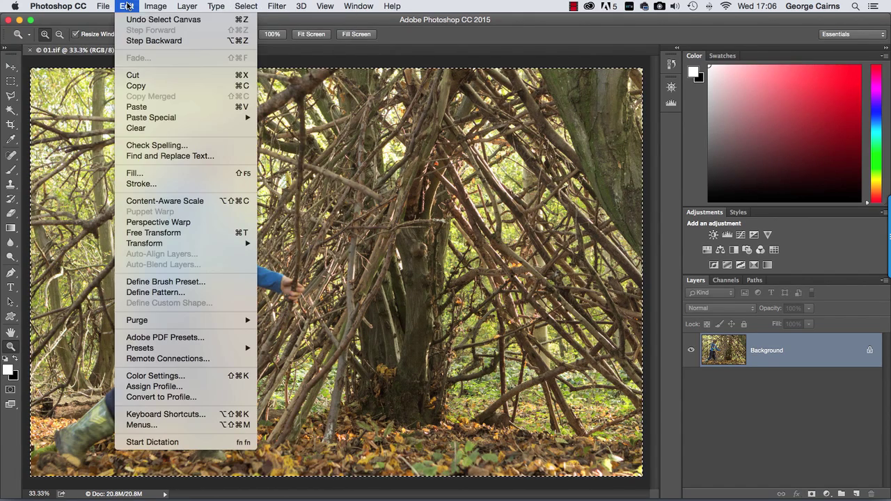
left_click(134, 85)
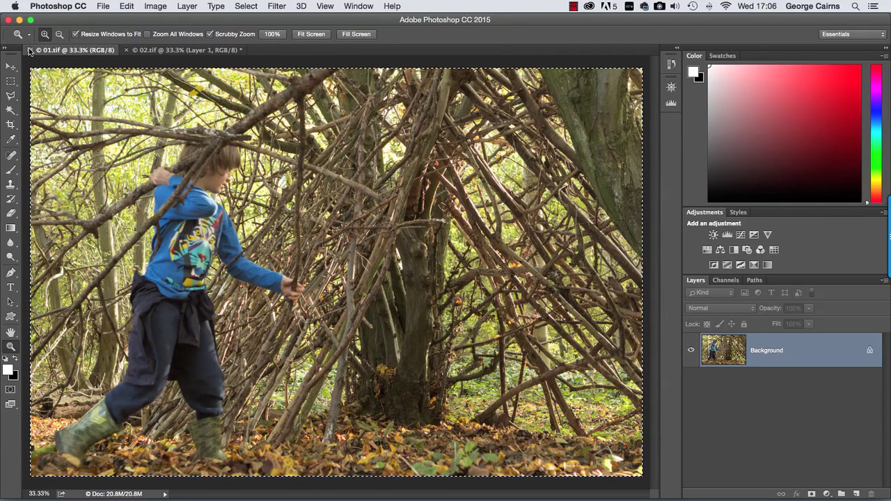
left_click(30, 50)
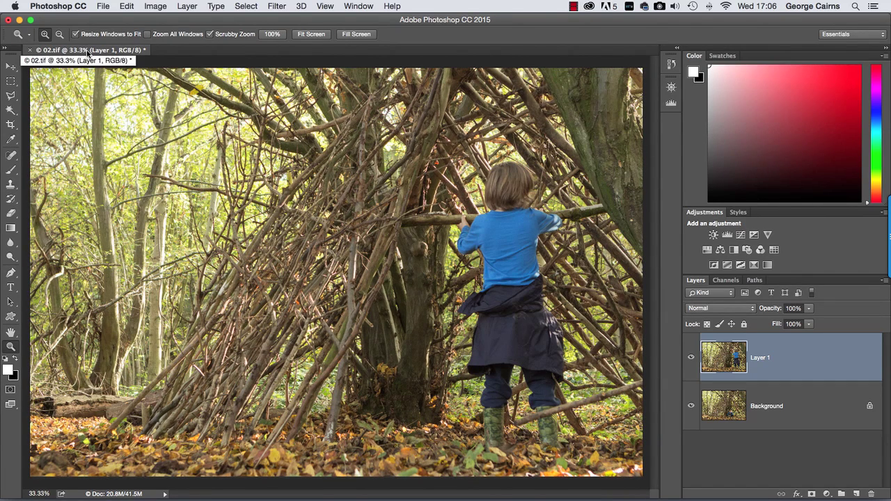
left_click(127, 6)
left_click(139, 106)
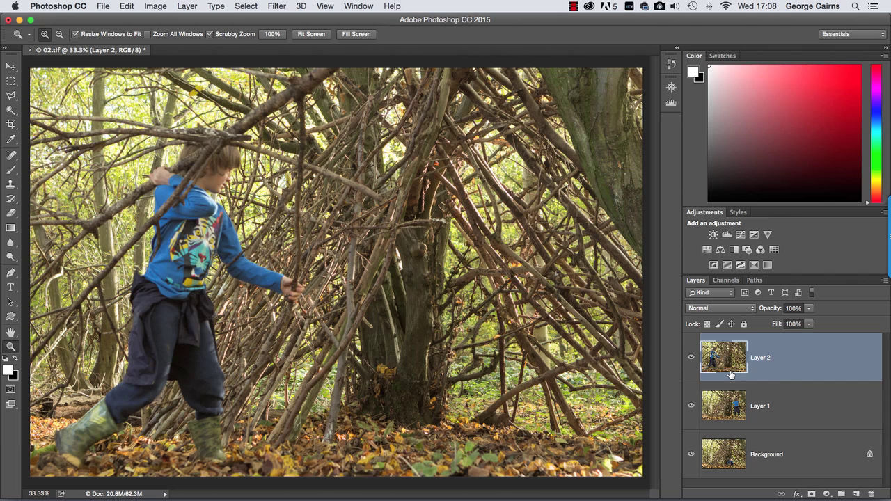
Step: Flick the top walking-boy layer on and off to compare it with Layer 1 beneath
left_click(691, 359)
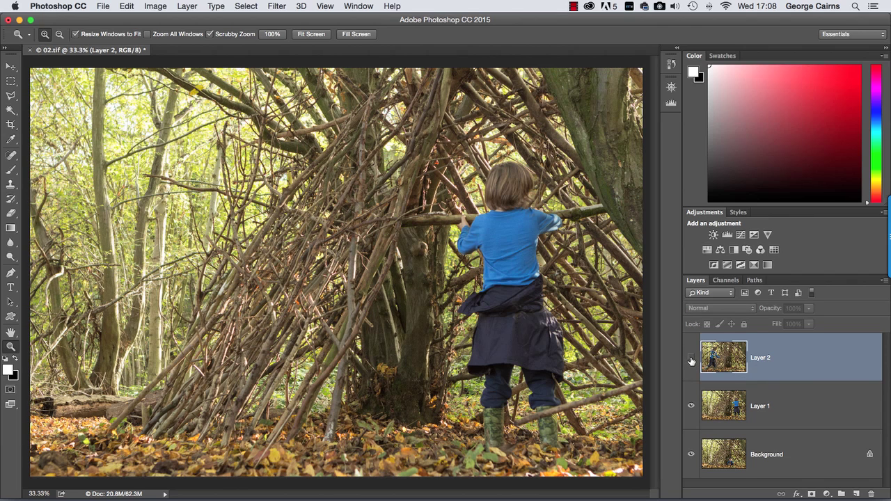
left_click(691, 358)
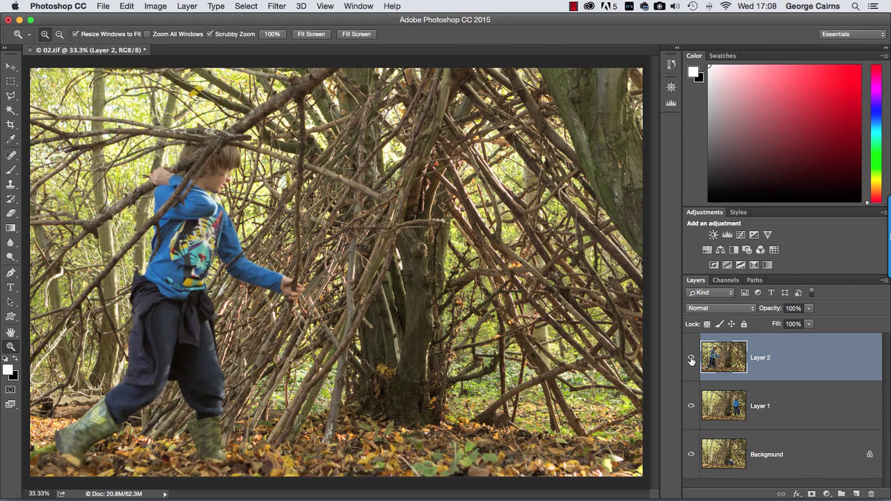
left_click(691, 358)
left_click(691, 358)
left_click(691, 358)
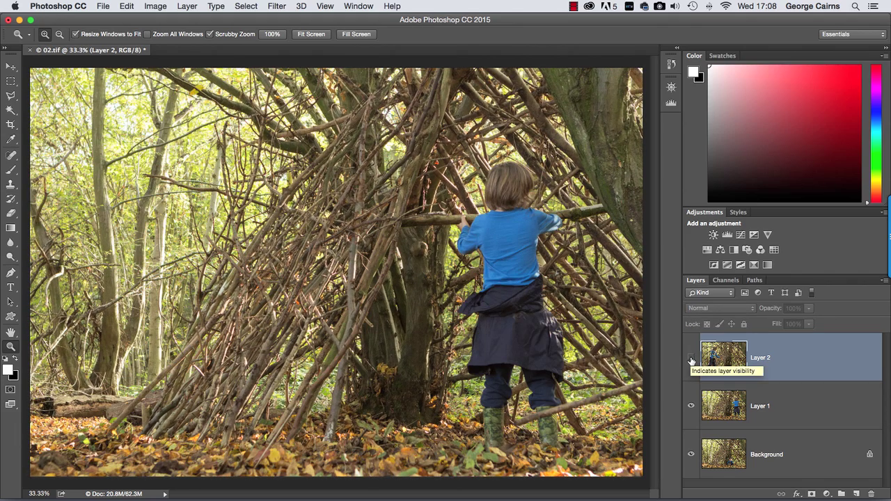
Step: Flick Layer 1 against the seated-boy Background, then show all layers with the walking boy on top
left_click(691, 405)
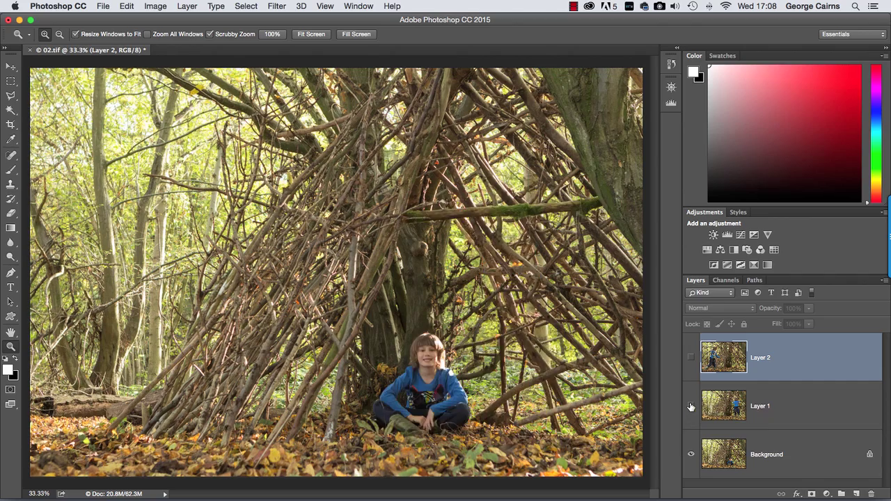
left_click(691, 406)
left_click(691, 405)
left_click(691, 405)
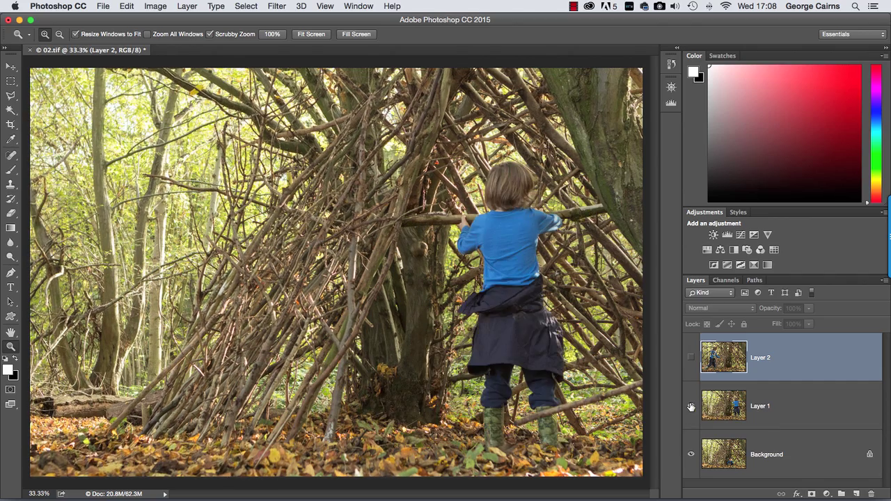
left_click(691, 406)
left_click(691, 406)
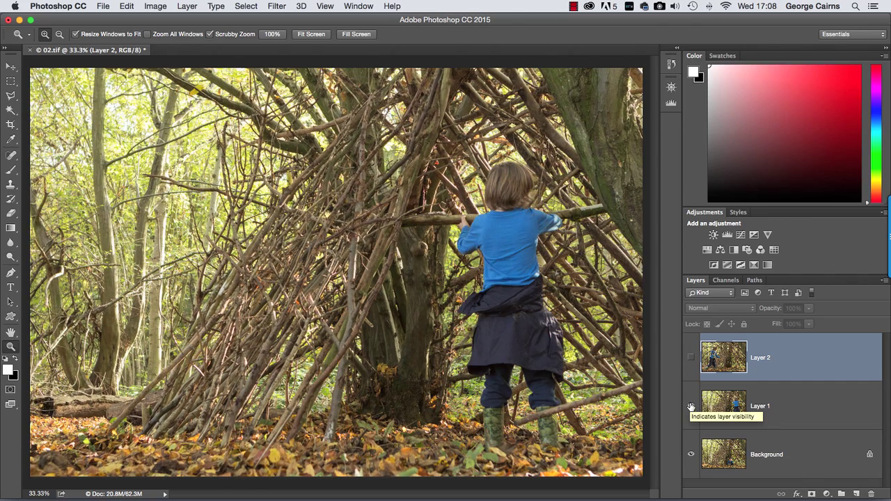
left_click(690, 358)
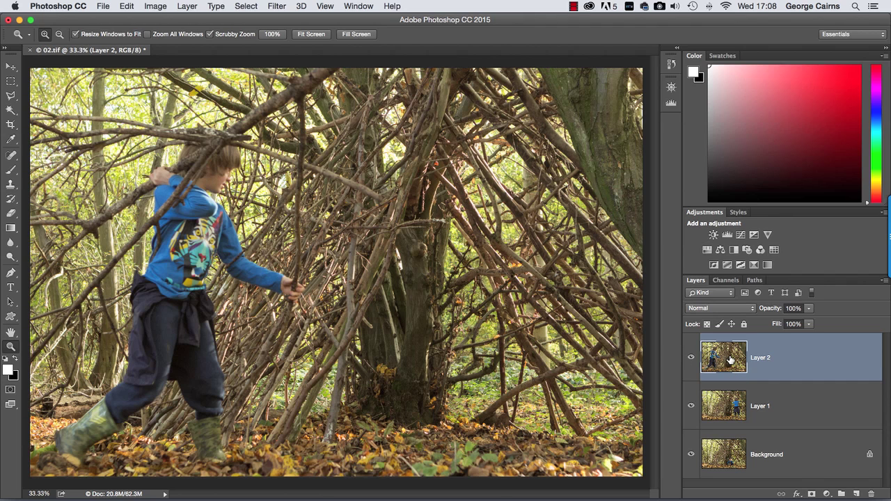
Step: Select all three layers and auto-align them using Auto projection
left_click(735, 459, "shift")
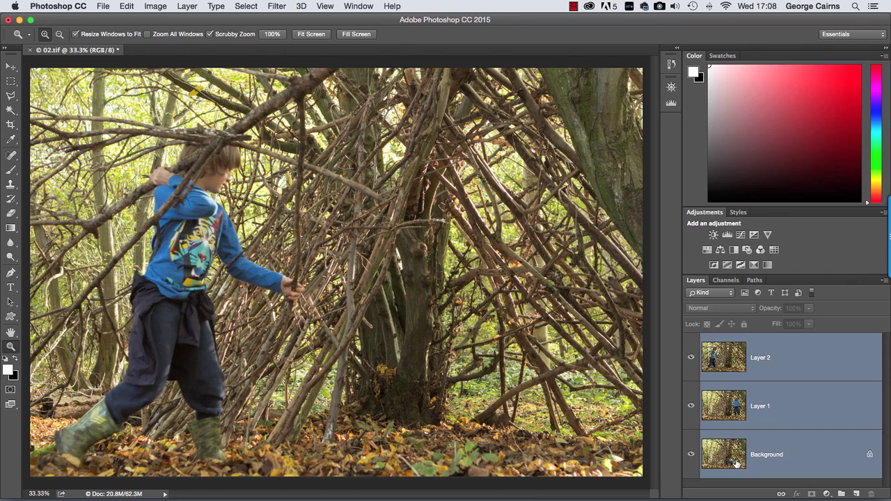
left_click(127, 6)
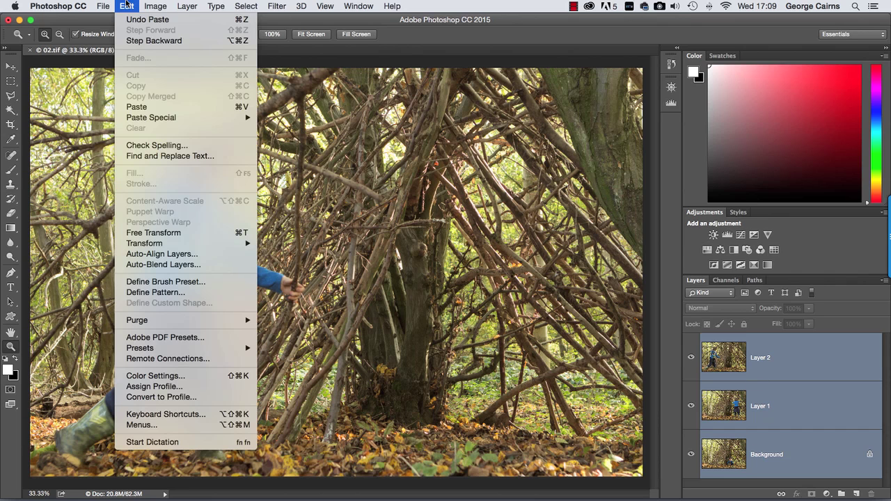
left_click(208, 257)
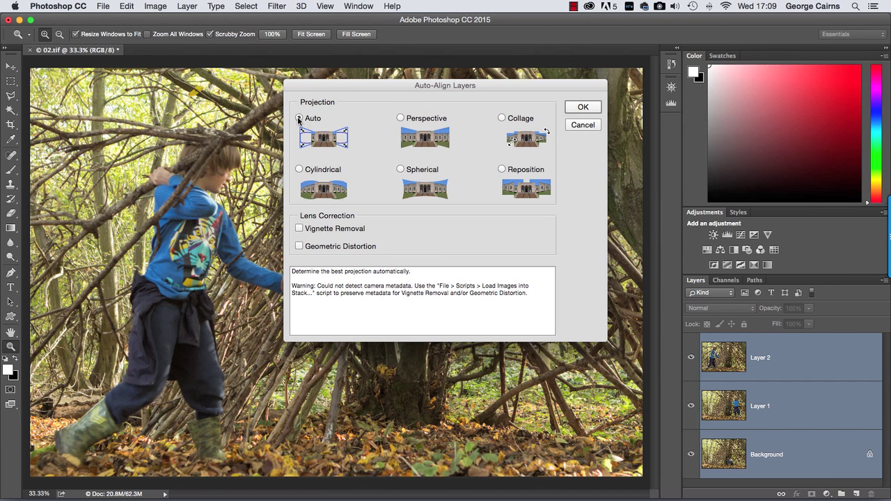
left_click(582, 107)
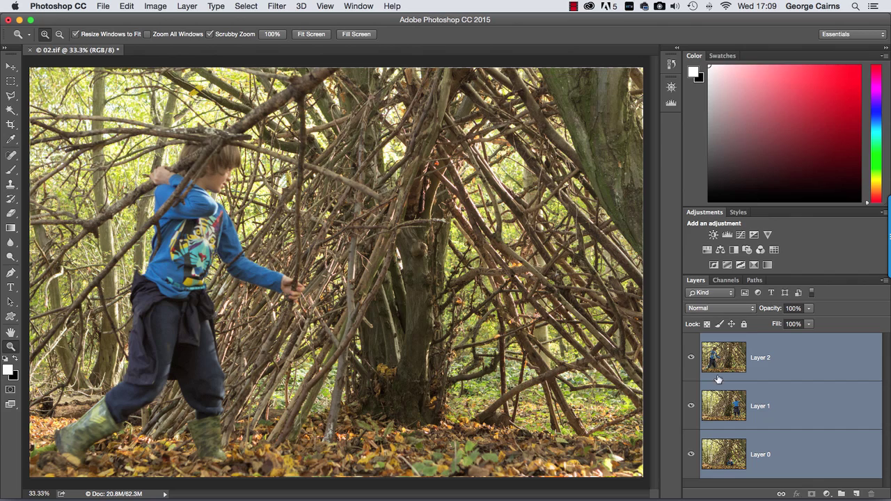
left_click(691, 358)
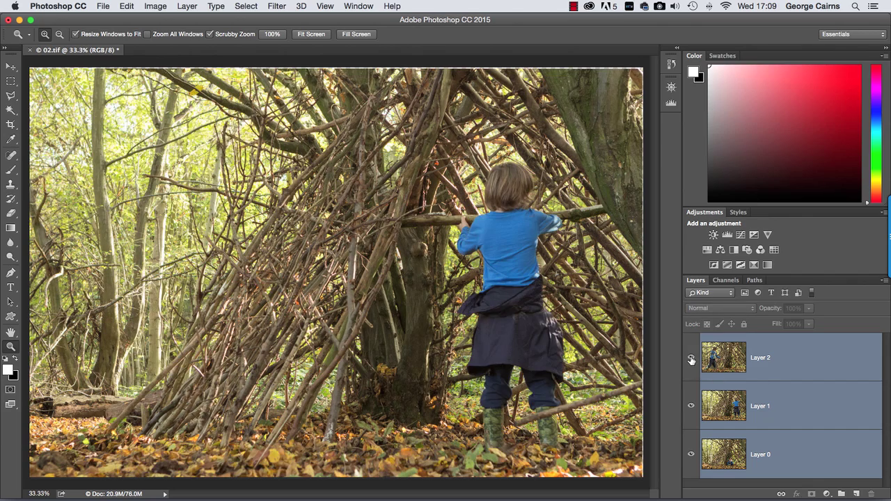
left_click(691, 358)
left_click(691, 357)
left_click(691, 407)
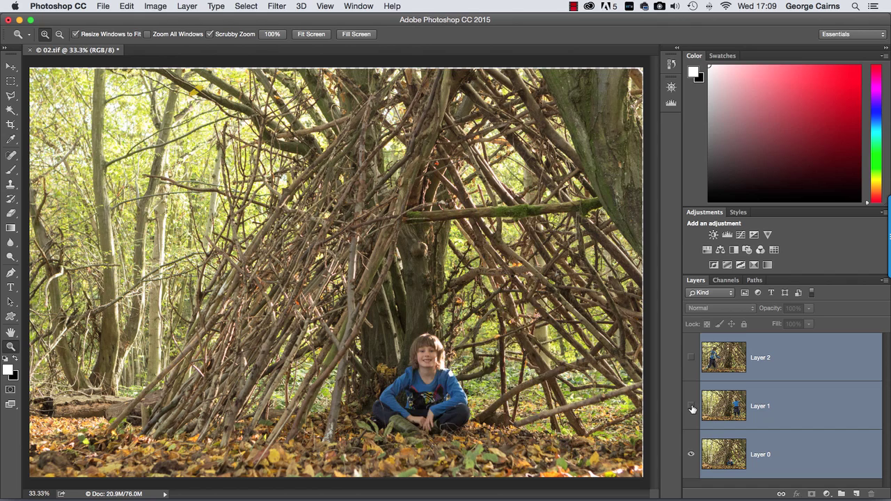
left_click(691, 407)
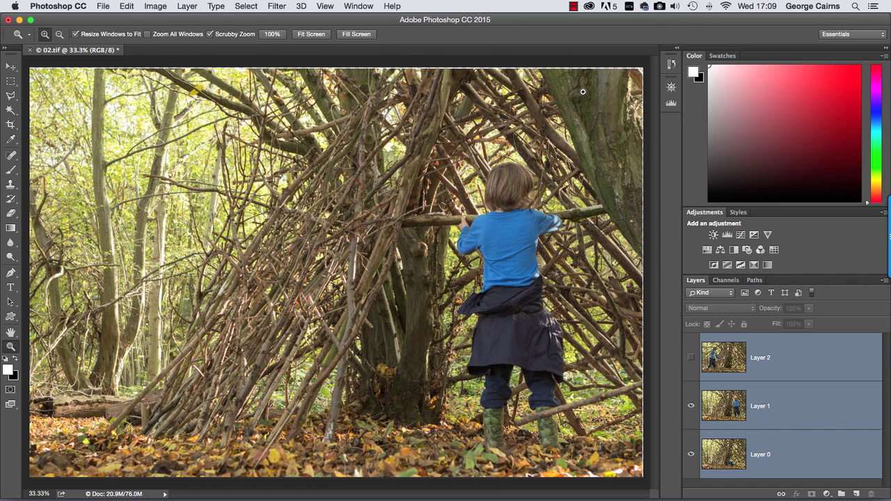
left_click(691, 358)
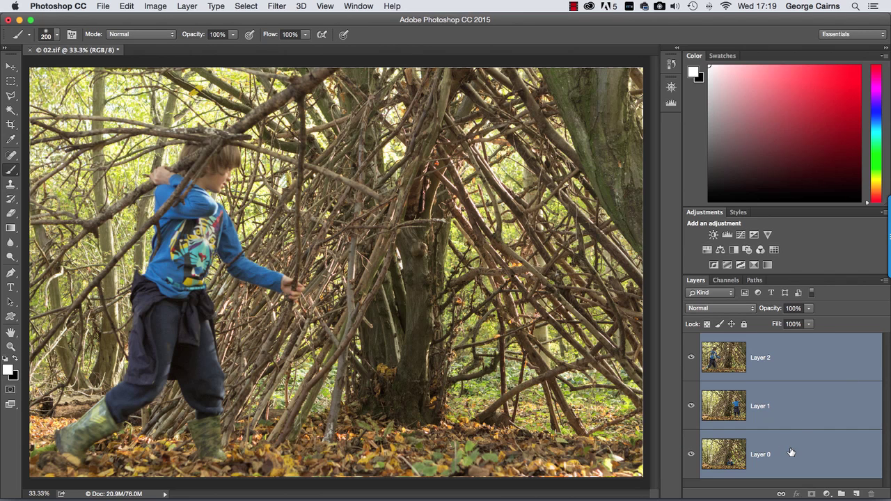
Step: Drag the seated-boy Layer 0 above Layer 2 to the top of the stack
left_click(793, 455)
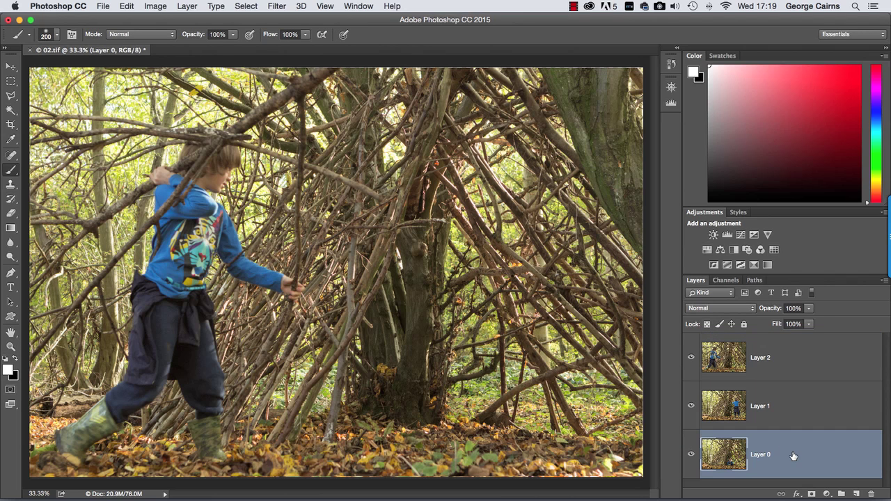
left_click_drag(721, 458, 721, 353)
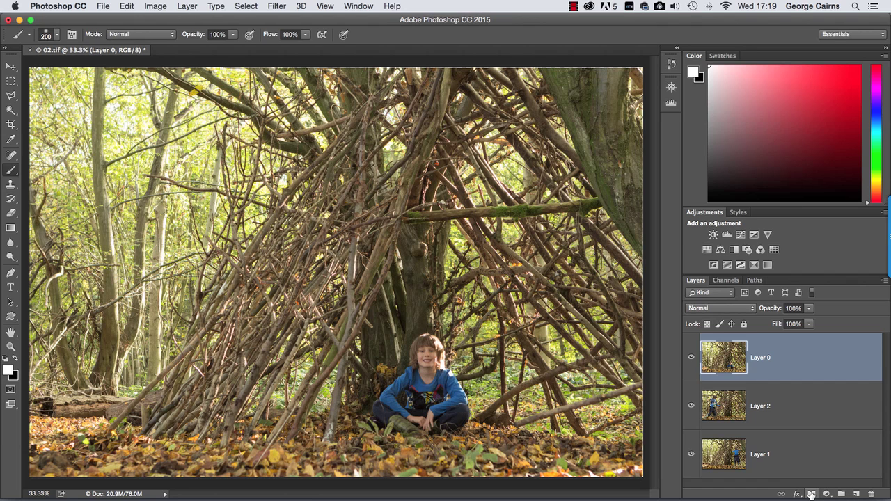
Step: Add a white mask to Layer 0 and choose the Brush Tool with a Soft Round 600 px brush
left_click(811, 494)
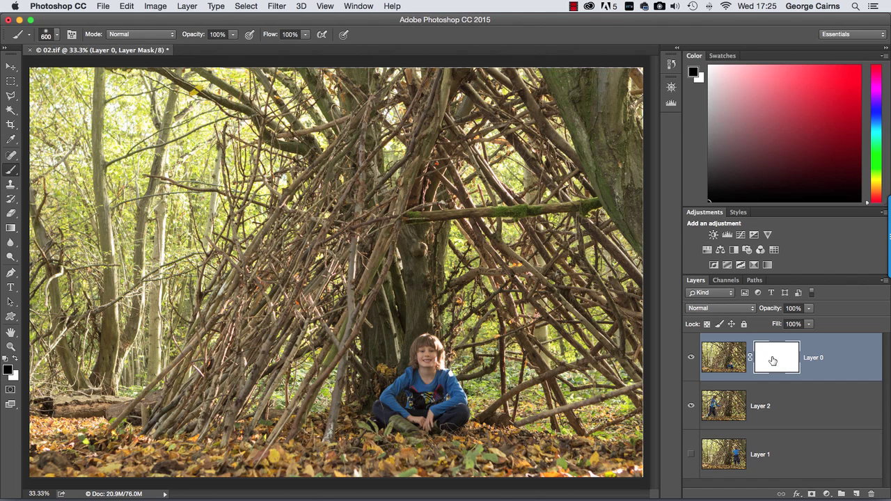
left_click(11, 170)
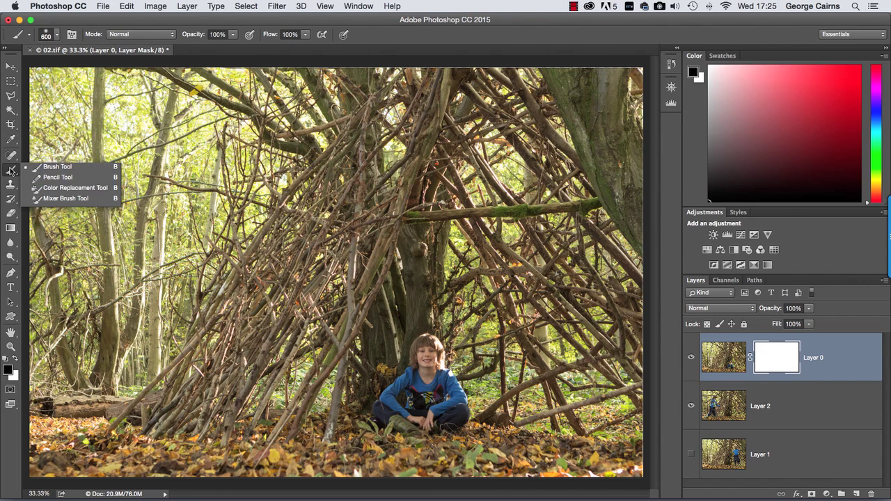
left_click(69, 170)
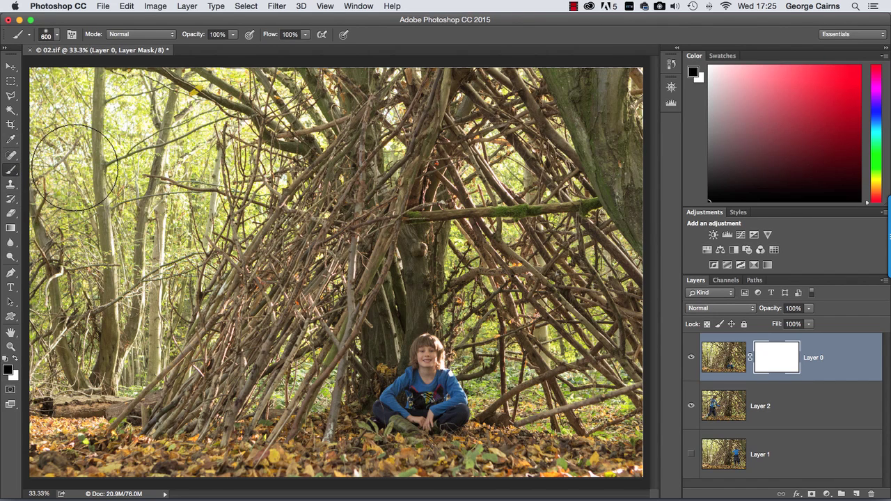
left_click(47, 36)
left_click(60, 145)
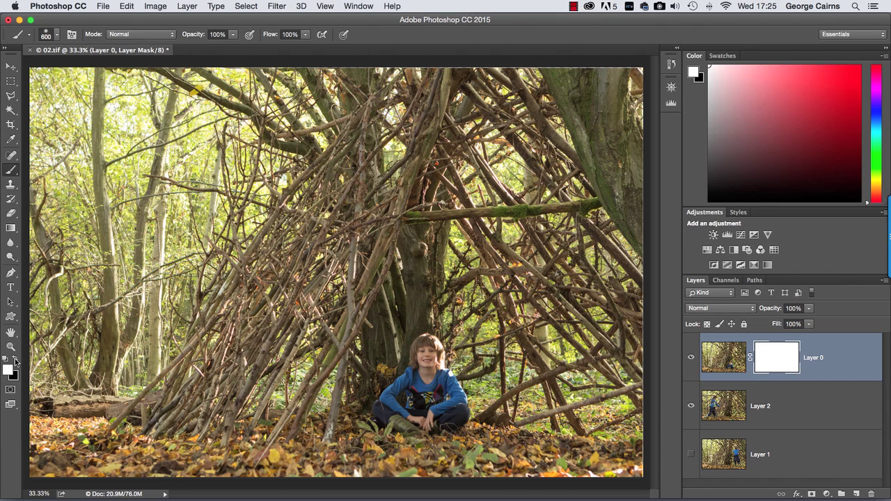
Step: Switch to black and paint the left of Layer 0's mask to reveal the walking boy
left_click(16, 360)
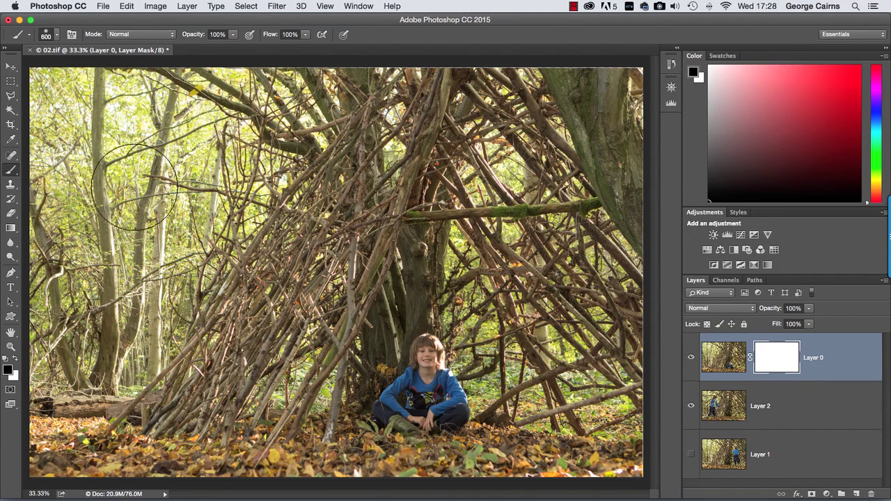
mouse_move(160, 175)
left_mouse_down()
mouse_move(122, 195)
mouse_move(116, 206)
mouse_move(129, 192)
mouse_move(120, 168)
mouse_move(100, 181)
mouse_move(99, 200)
mouse_move(82, 195)
mouse_move(87, 173)
mouse_move(176, 146)
mouse_move(209, 171)
mouse_move(224, 156)
mouse_move(240, 188)
mouse_move(251, 167)
mouse_move(310, 139)
mouse_move(355, 164)
mouse_move(328, 194)
mouse_move(331, 181)
mouse_move(197, 198)
mouse_move(162, 230)
mouse_move(176, 229)
mouse_move(161, 237)
mouse_move(175, 250)
mouse_move(75, 473)
mouse_move(72, 445)
mouse_move(118, 406)
mouse_move(150, 414)
mouse_move(187, 372)
mouse_move(203, 411)
mouse_move(216, 400)
mouse_move(200, 458)
mouse_move(183, 348)
mouse_move(239, 247)
mouse_move(231, 188)
mouse_move(233, 251)
mouse_move(274, 247)
mouse_move(256, 371)
mouse_move(275, 300)
mouse_move(245, 382)
mouse_move(287, 229)
mouse_move(306, 93)
mouse_move(320, 92)
mouse_move(124, 91)
mouse_move(140, 99)
mouse_move(51, 90)
mouse_move(96, 136)
mouse_move(286, 156)
mouse_move(273, 176)
mouse_move(257, 318)
mouse_move(311, 195)
mouse_move(311, 226)
mouse_move(243, 362)
mouse_move(224, 437)
mouse_move(148, 406)
mouse_move(83, 412)
mouse_move(56, 230)
mouse_move(183, 138)
mouse_move(327, 112)
mouse_move(265, 219)
mouse_move(229, 257)
left_mouse_up()
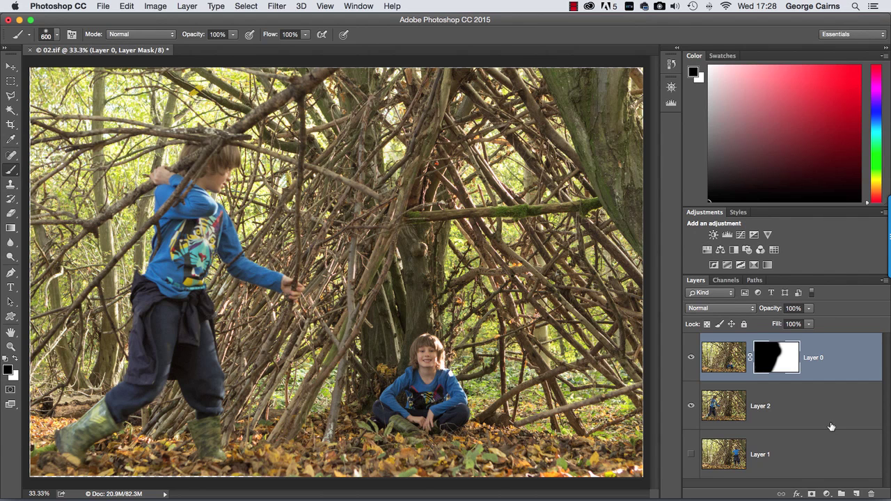
left_click(690, 406)
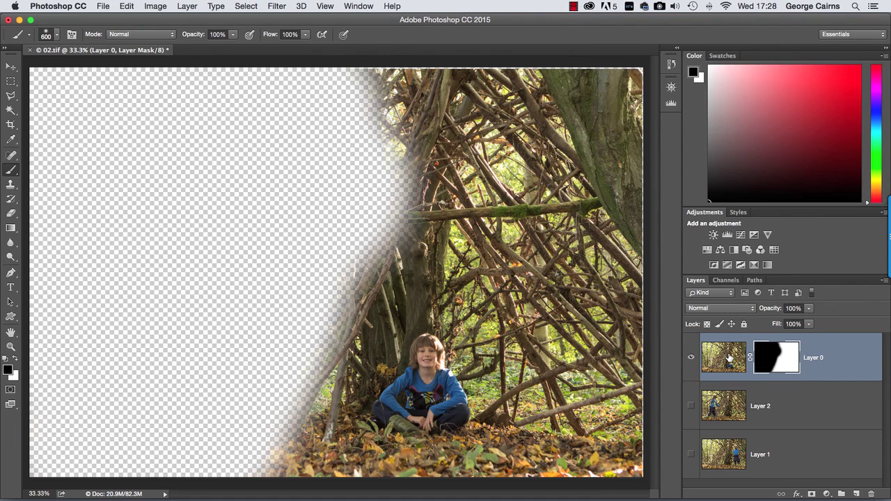
left_click(690, 406)
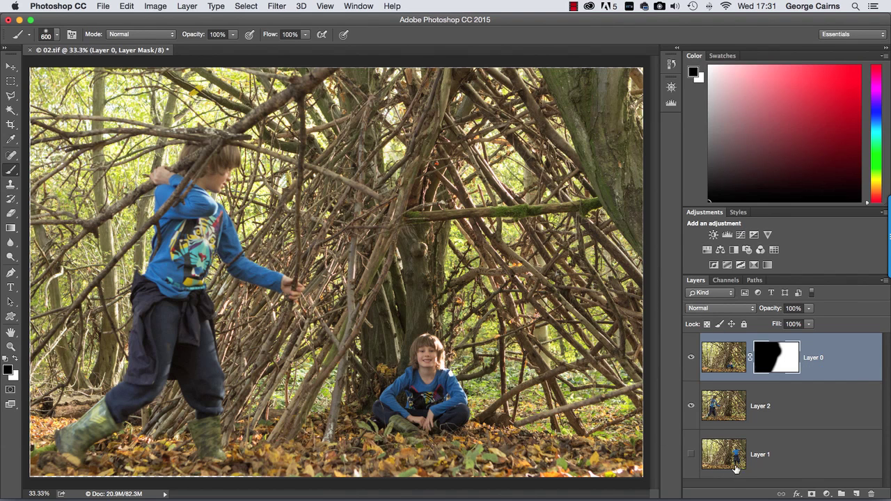
Step: Move the standing-boy Layer 1 to the top, make it visible, and add a blank mask
left_click_drag(722, 460, 723, 353)
left_click(689, 358)
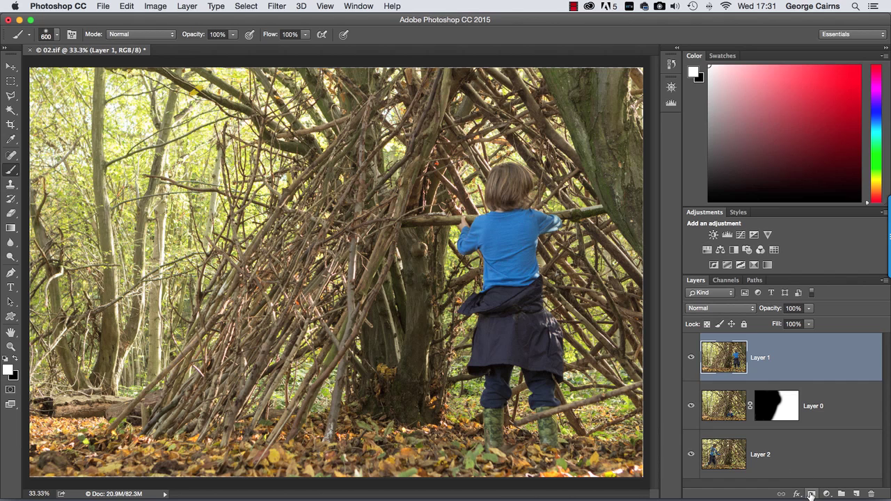
left_click(811, 493)
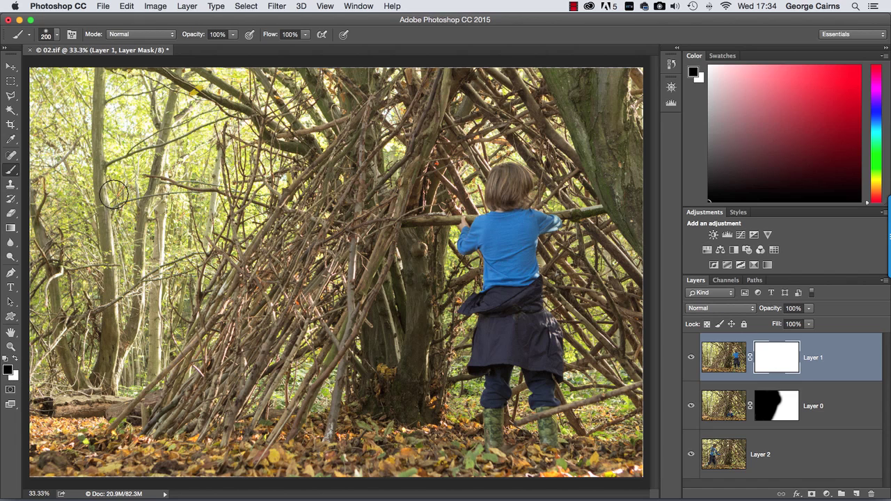
Step: Paint black into Layer 1's mask, large brush then smaller, revealing the stick-carrying boy and seated boy
key("bracketright")
key("bracketright")
key("bracketright")
key("bracketright")
key("bracketright")
key("bracketright")
key("bracketright")
key("bracketright")
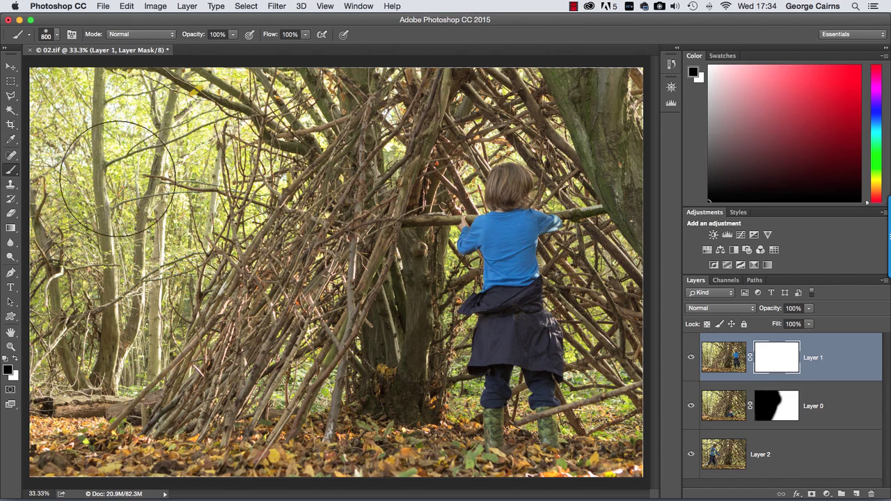
mouse_move(28, 114)
left_mouse_down()
mouse_move(97, 146)
mouse_move(153, 230)
mouse_move(139, 334)
mouse_move(104, 432)
mouse_move(167, 327)
mouse_move(223, 174)
mouse_move(272, 265)
mouse_move(251, 202)
mouse_move(202, 390)
mouse_move(202, 348)
mouse_move(274, 322)
left_mouse_up()
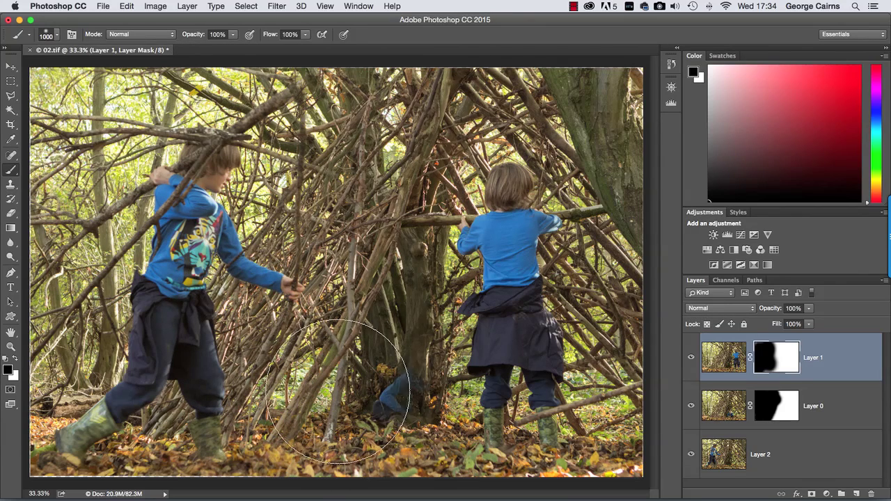
mouse_move(390, 397)
left_mouse_down()
mouse_move(328, 368)
mouse_move(369, 390)
mouse_move(394, 376)
mouse_move(349, 368)
left_mouse_up()
key("bracketleft")
key("bracketleft")
key("bracketleft")
key("bracketleft")
key("bracketleft")
key("bracketleft")
key("bracketleft")
key("bracketleft")
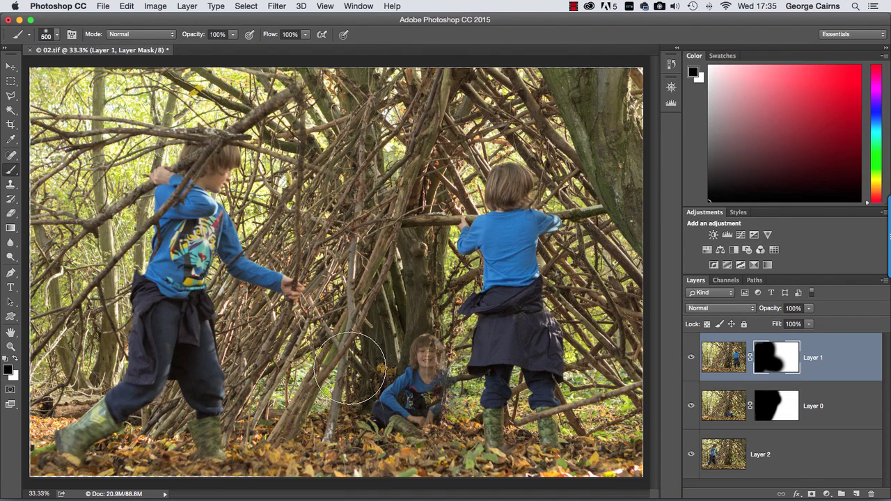
mouse_move(406, 353)
left_mouse_down()
mouse_move(412, 344)
mouse_move(423, 350)
mouse_move(447, 394)
mouse_move(445, 417)
mouse_move(425, 430)
mouse_move(440, 434)
mouse_move(456, 414)
mouse_move(426, 354)
mouse_move(402, 432)
mouse_move(452, 432)
mouse_move(452, 410)
mouse_move(376, 417)
mouse_move(361, 394)
mouse_move(341, 439)
mouse_move(337, 417)
mouse_move(320, 454)
mouse_move(299, 108)
mouse_move(344, 76)
mouse_move(275, 85)
mouse_move(201, 78)
mouse_move(298, 116)
mouse_move(294, 188)
left_mouse_up()
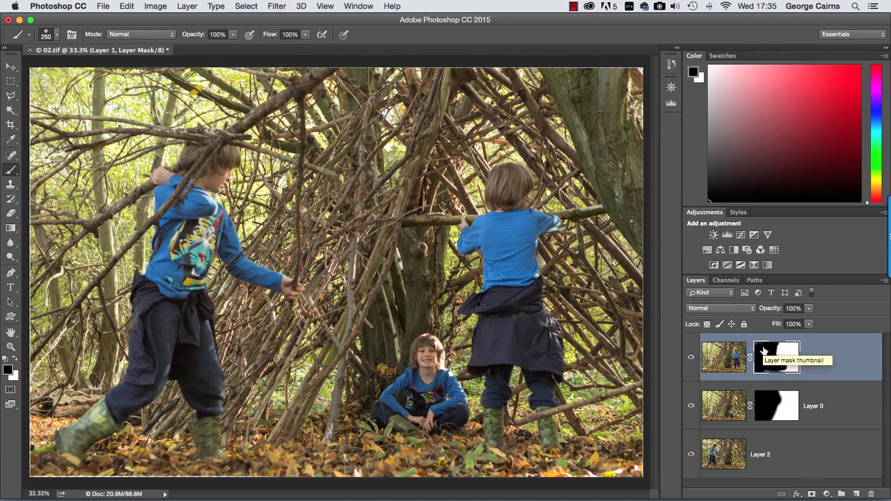
left_click(690, 406)
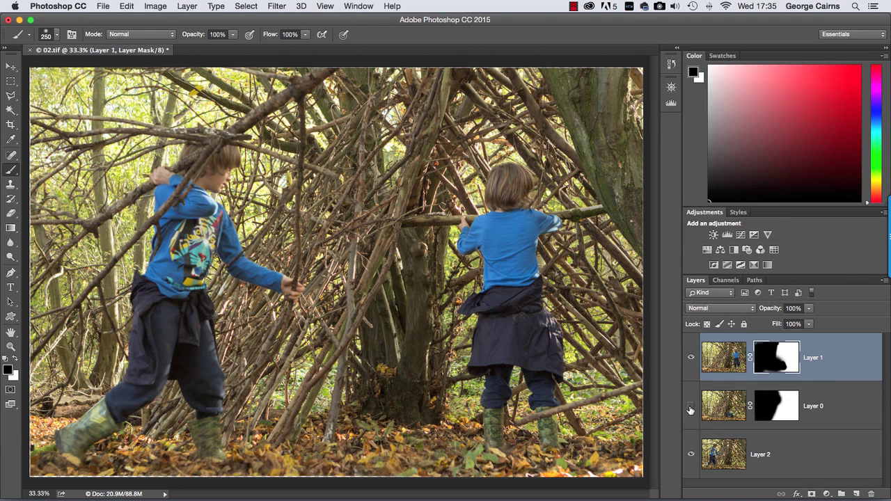
left_click(691, 455)
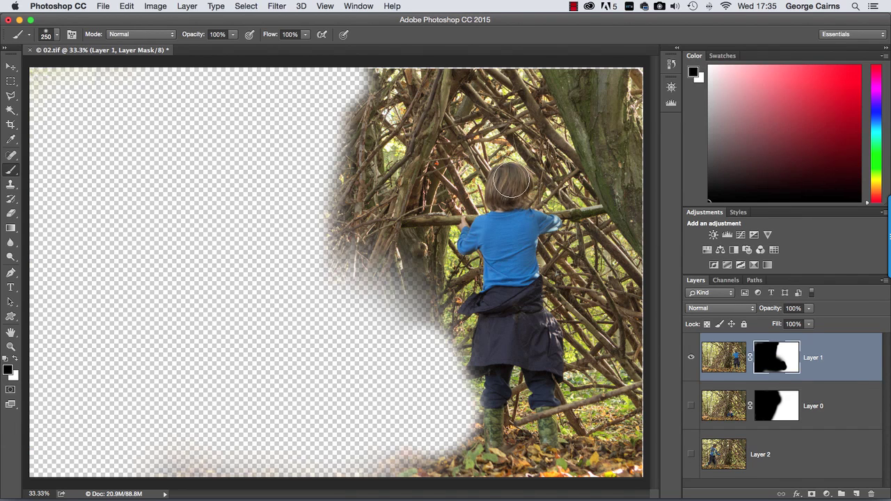
left_click(691, 407)
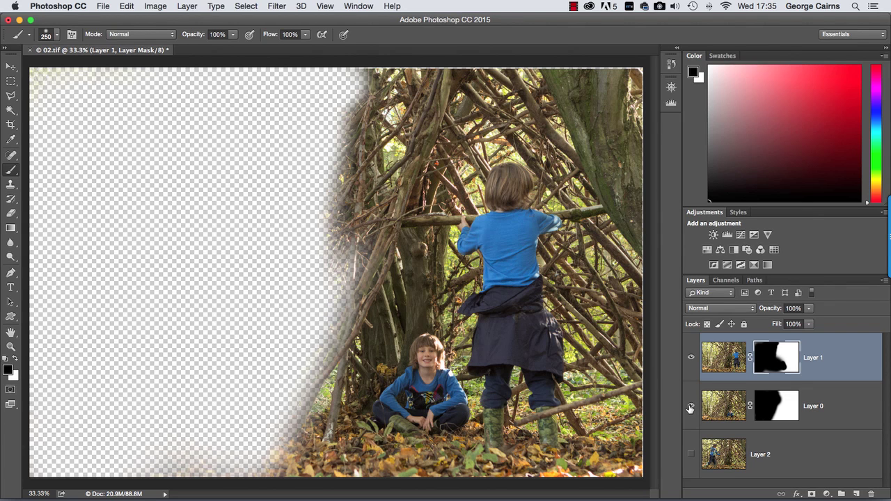
left_click(691, 455)
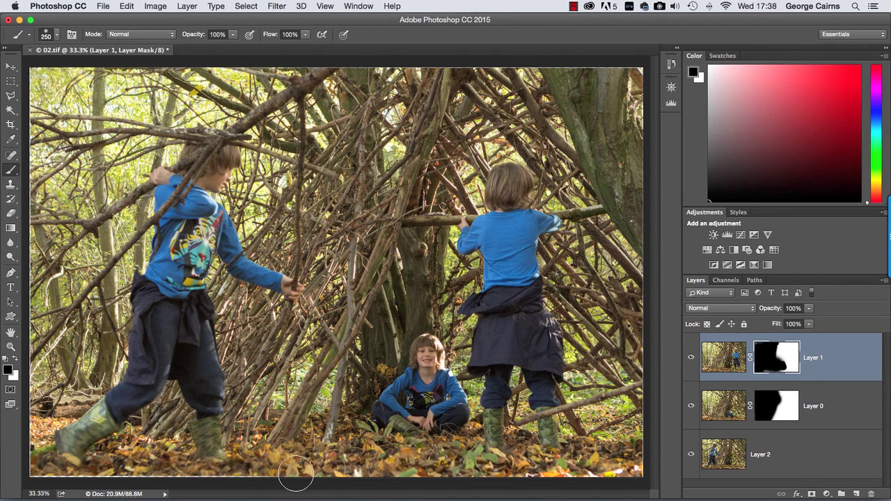
Step: Crop the composite by pulling its top-left, bottom-left and bottom-right corners inward, then commit
left_click(11, 125)
left_click(42, 123)
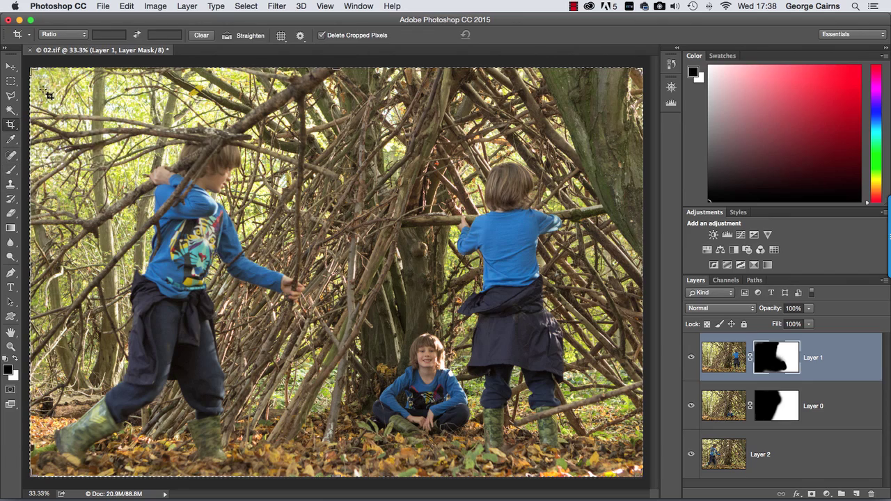
left_click_drag(32, 69, 39, 78)
mouse_move(39, 464)
left_mouse_down()
mouse_move(44, 445)
mouse_move(42, 465)
left_mouse_up()
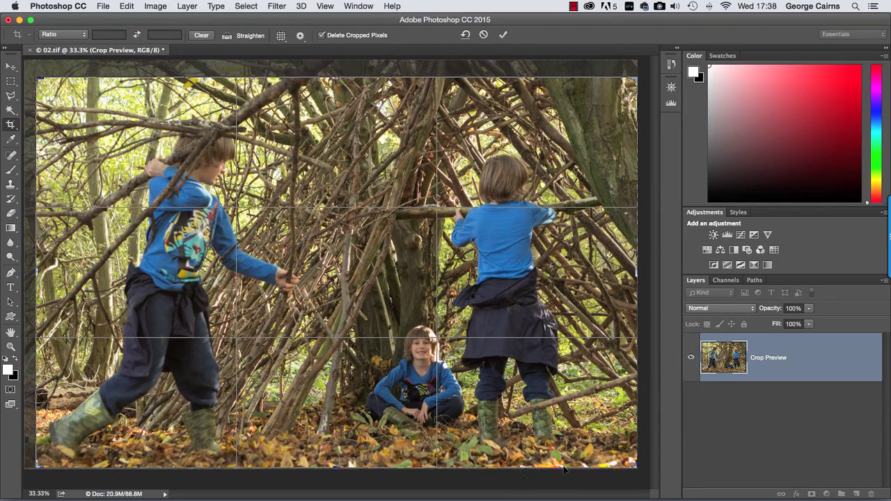
left_click_drag(635, 465, 631, 462)
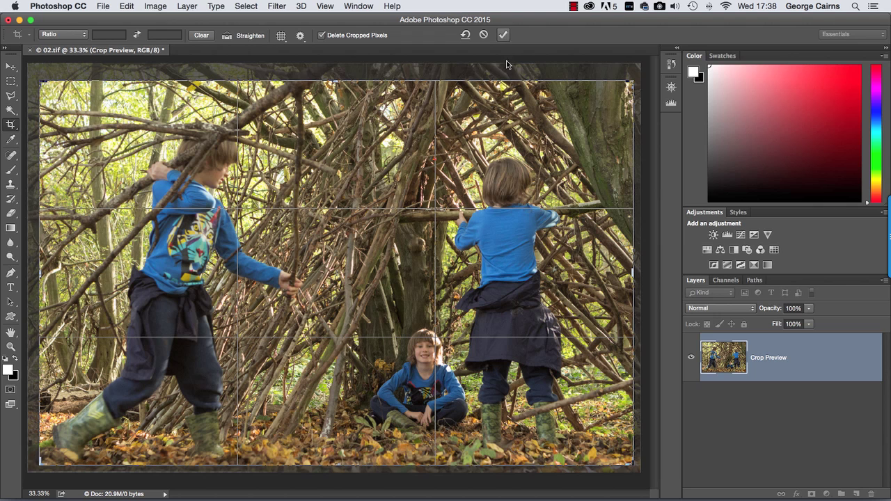
left_click(503, 37)
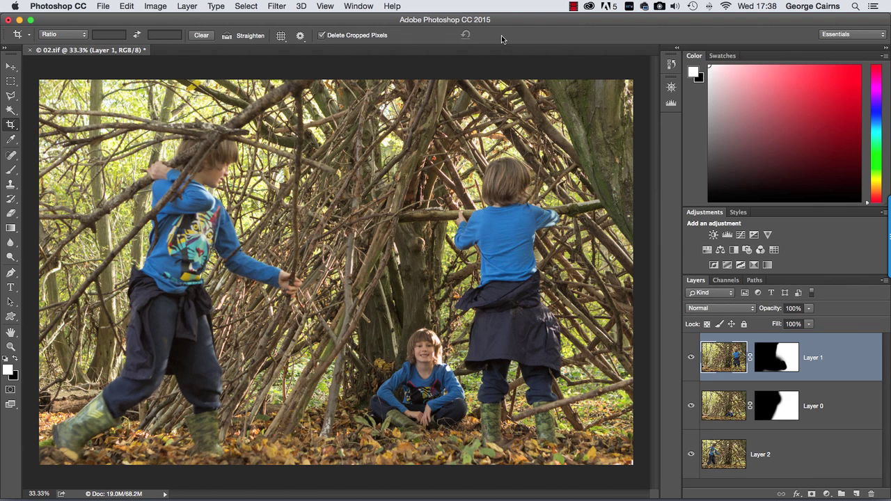
Step: Save over 02.tif as a TIFF, accepting the TIFF options and keeping layers despite the size warning
left_click(103, 7)
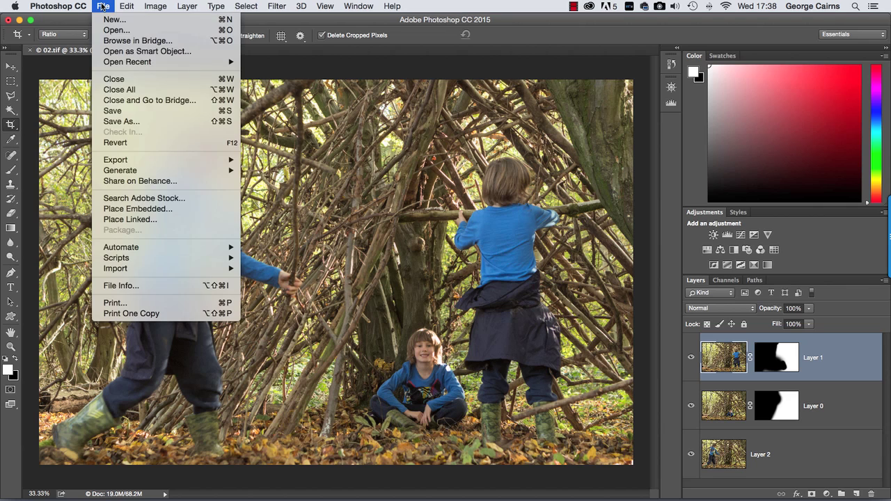
left_click(123, 110)
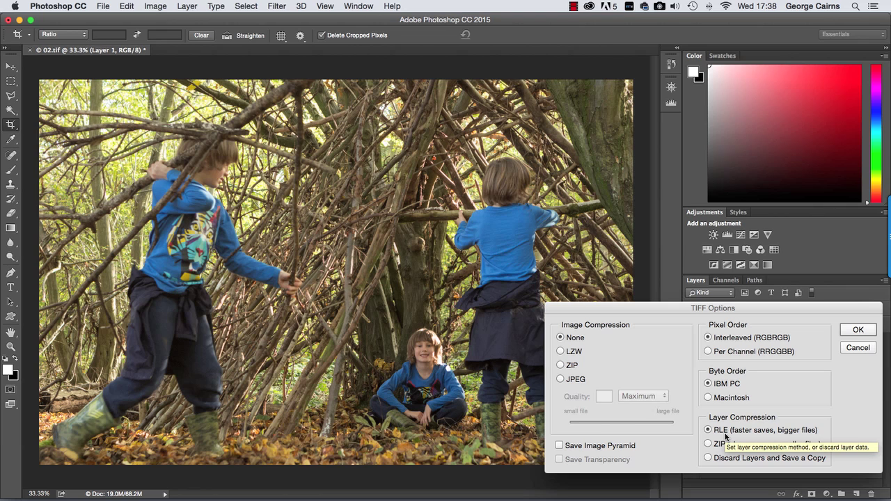
left_click(859, 330)
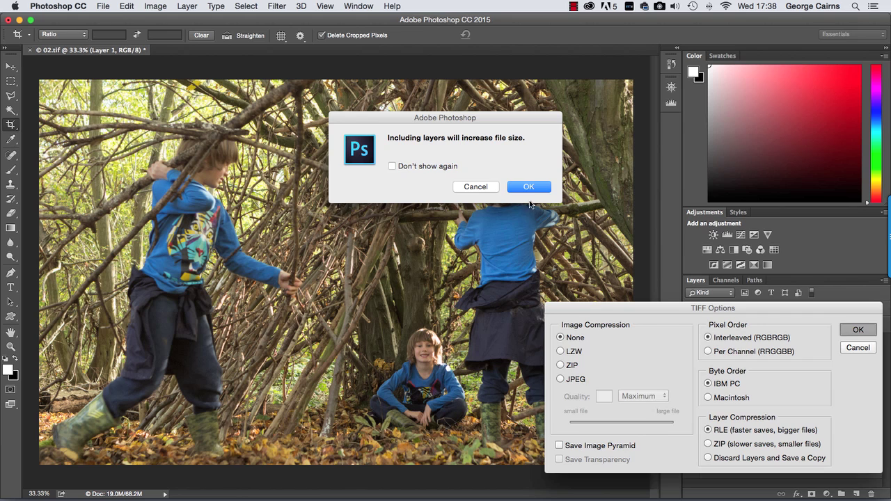
left_click(530, 187)
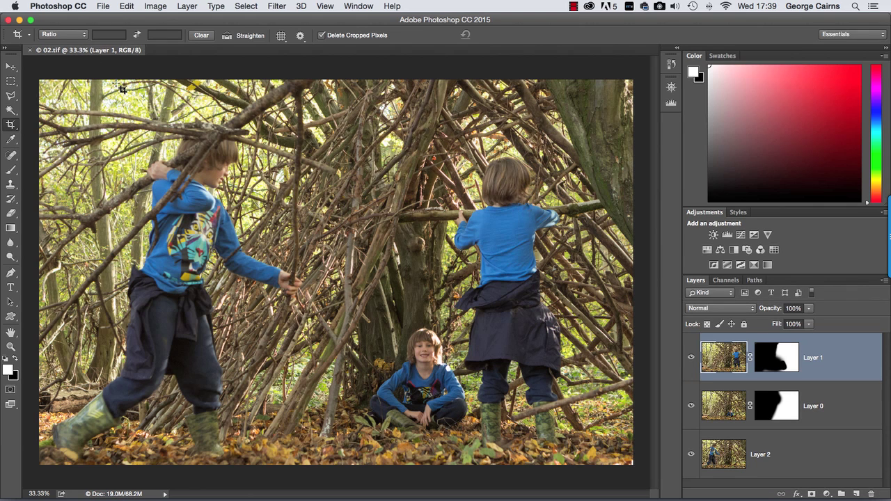
Step: Save a JPEG copy named Clones.jpg with Quality 12 (Maximum)
left_click(103, 6)
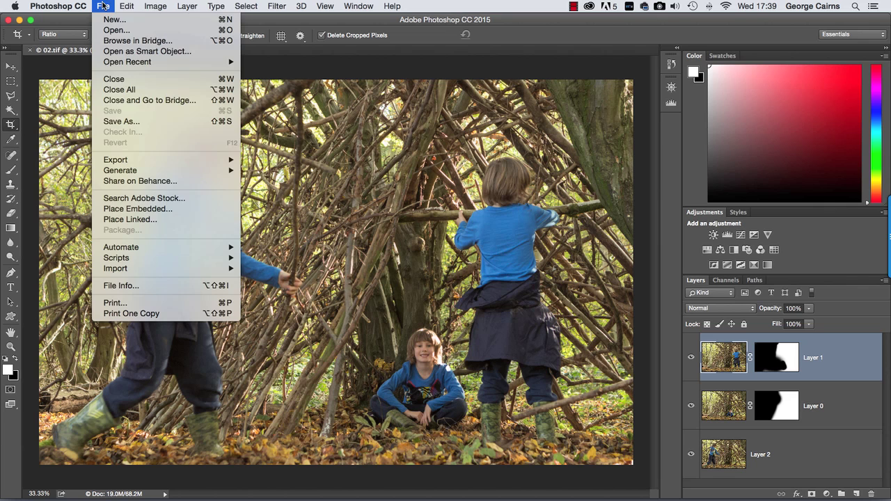
left_click(127, 123)
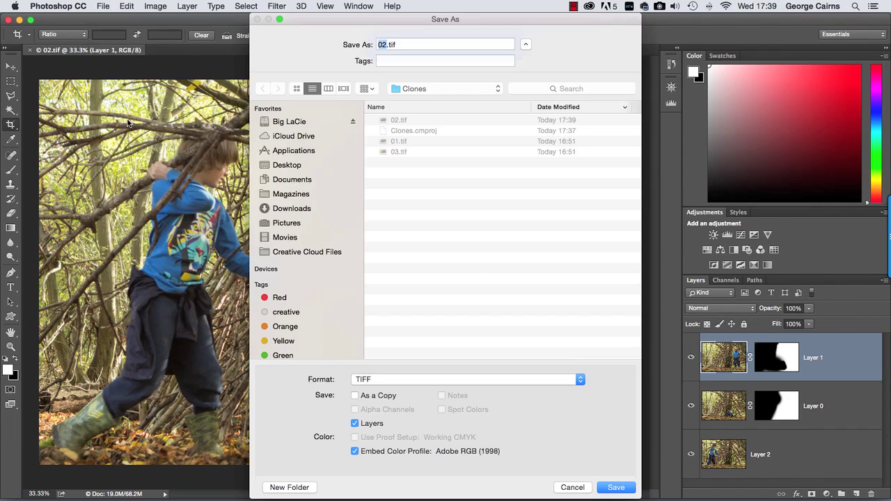
left_click(430, 380)
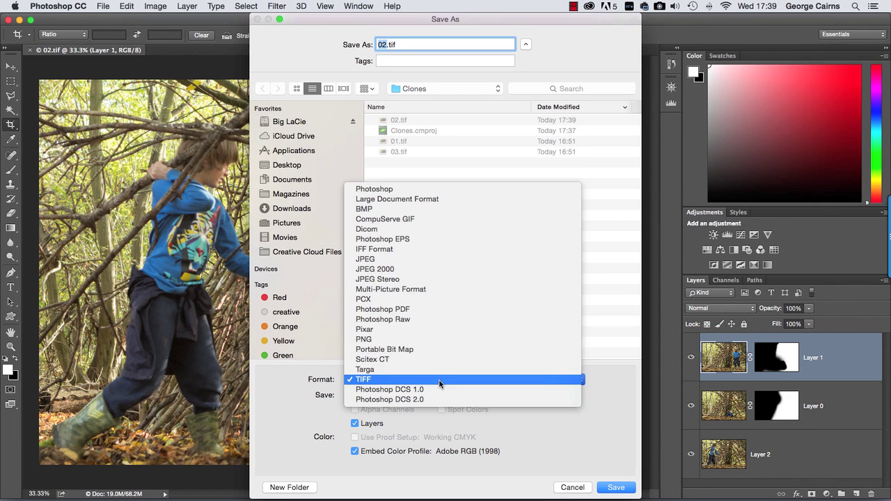
left_click(429, 259)
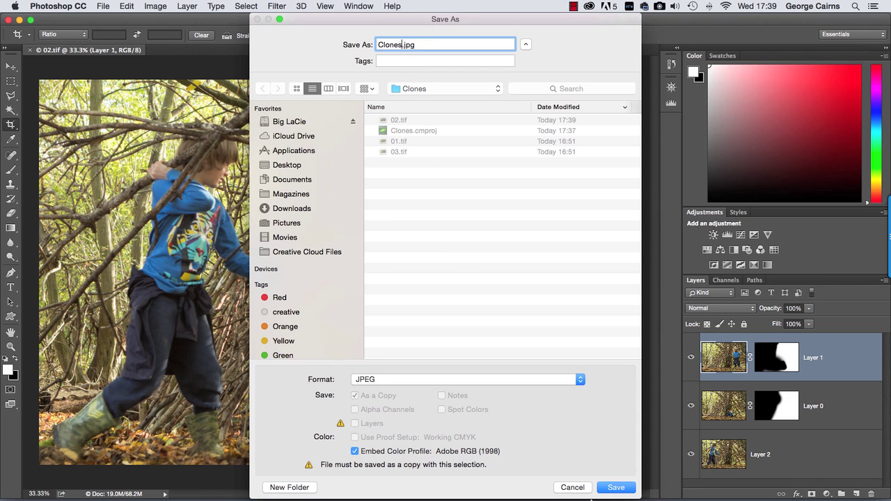
left_click(612, 488)
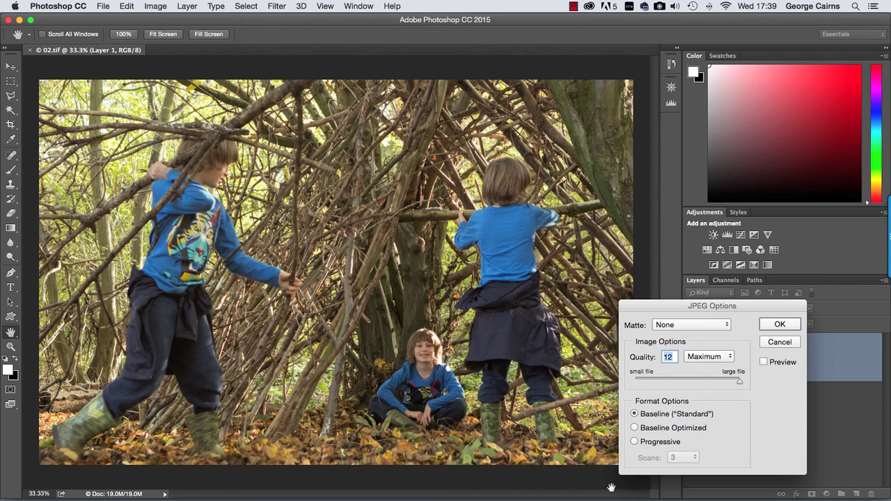
left_click(779, 324)
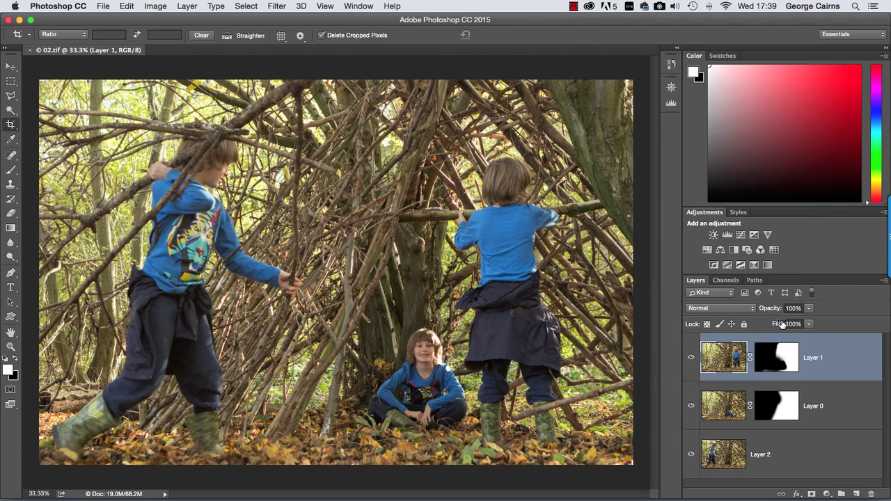